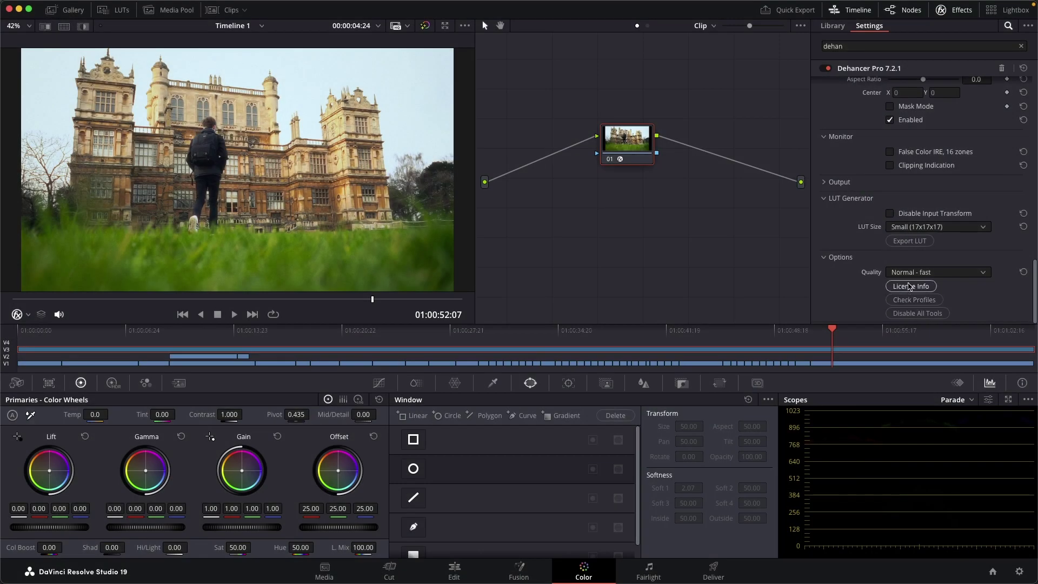
# Open License Info in the Dehancer Pro Options section.
pyautogui.click(910, 286)
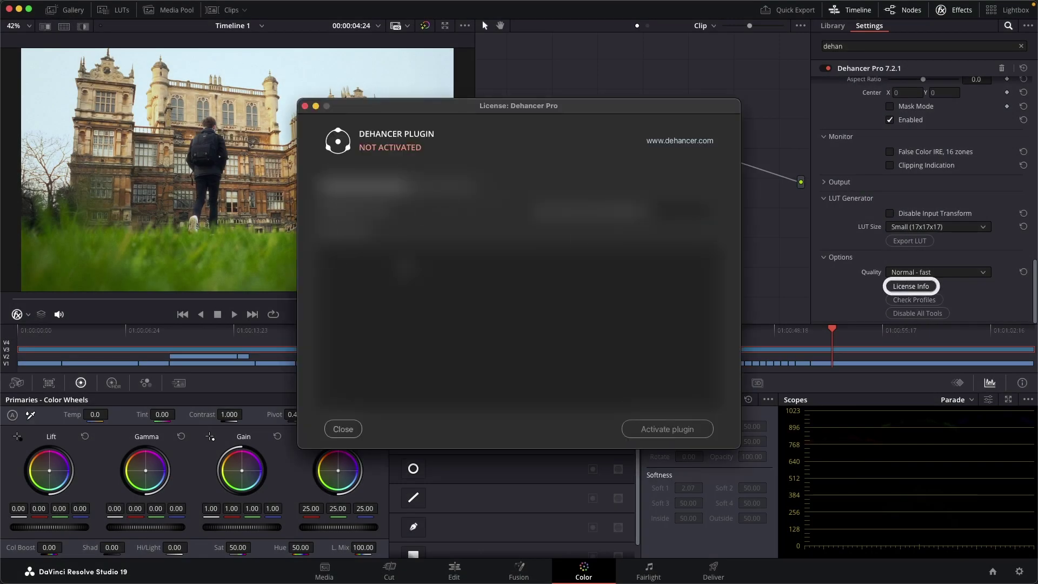
# Activate the Dehancer Pro licence, close its window, and list the Open FX effects.
pyautogui.click(657, 432)
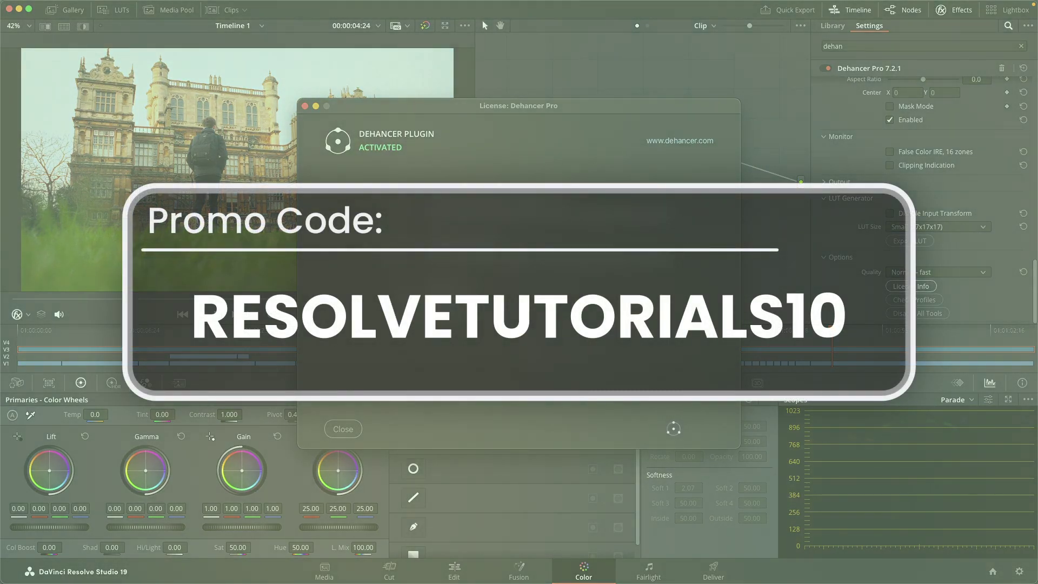
pyautogui.click(305, 106)
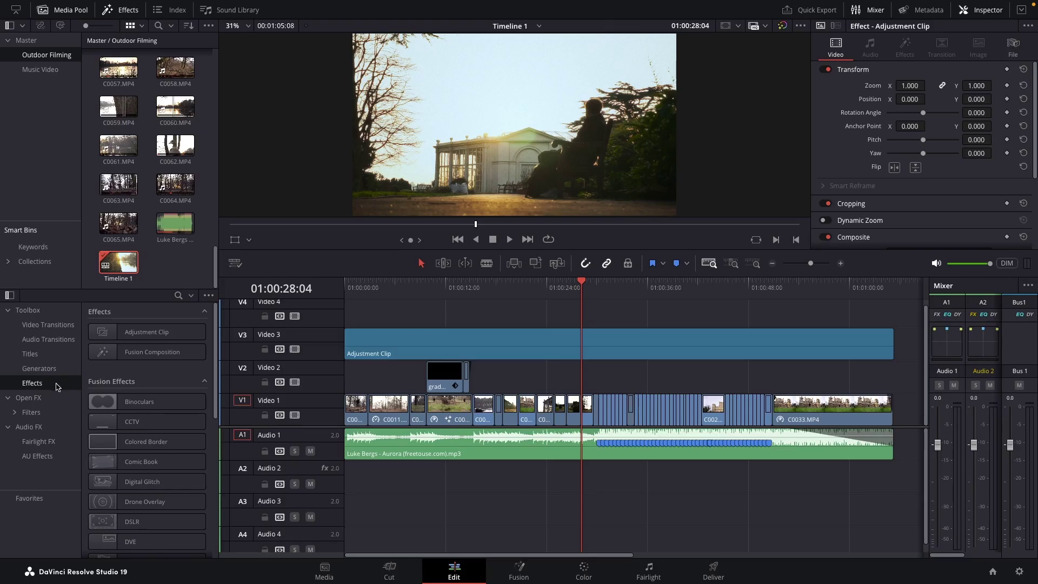
pyautogui.click(28, 397)
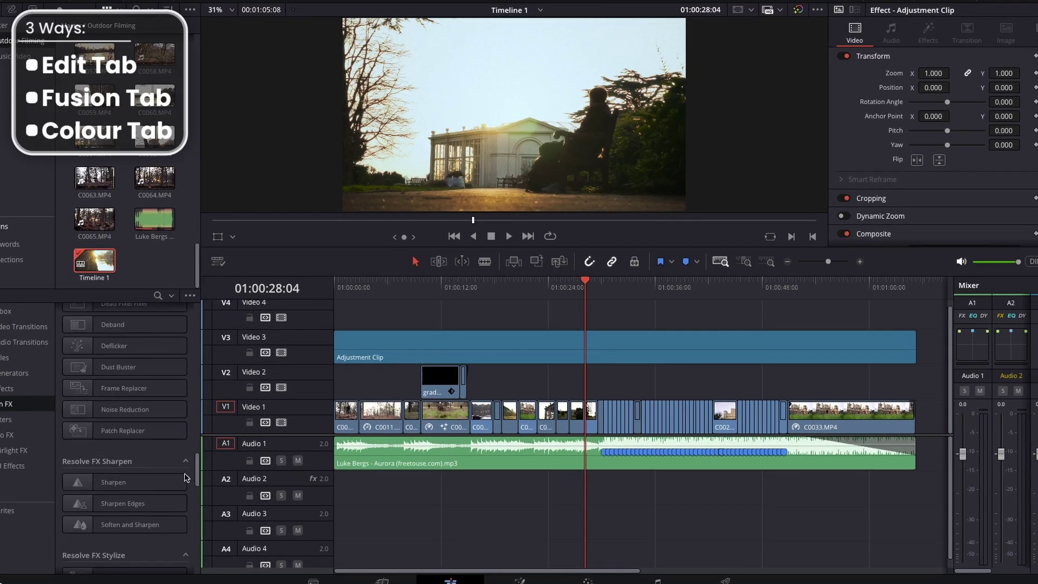
# Search 'Dehancer' and add the Dehancer Pro tool between MediaIn1 and MediaOut1.
pyautogui.scroll(-10, 176, 547)
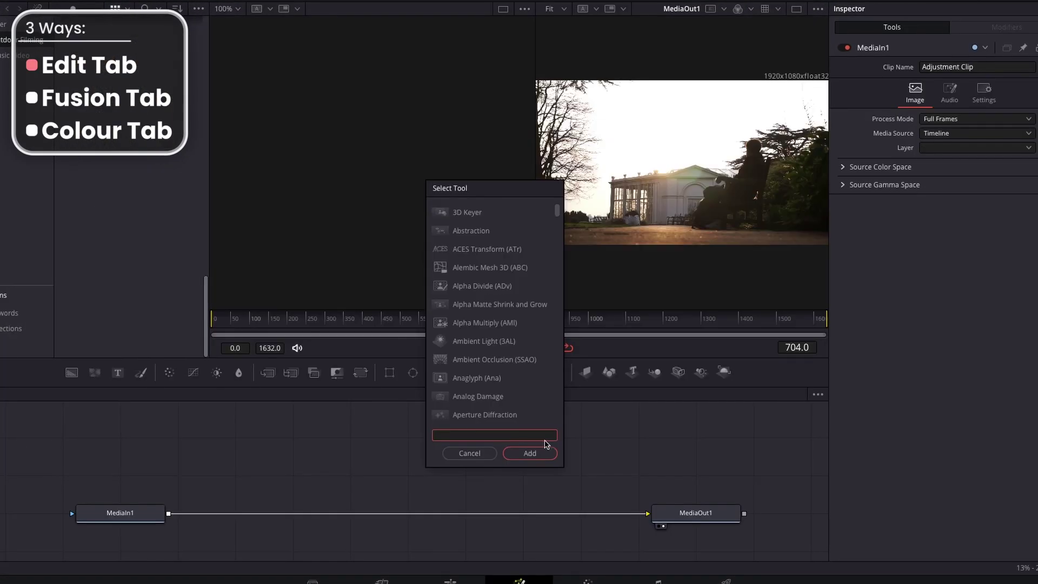
pyautogui.write('Dehancer')
pyautogui.click(550, 453)
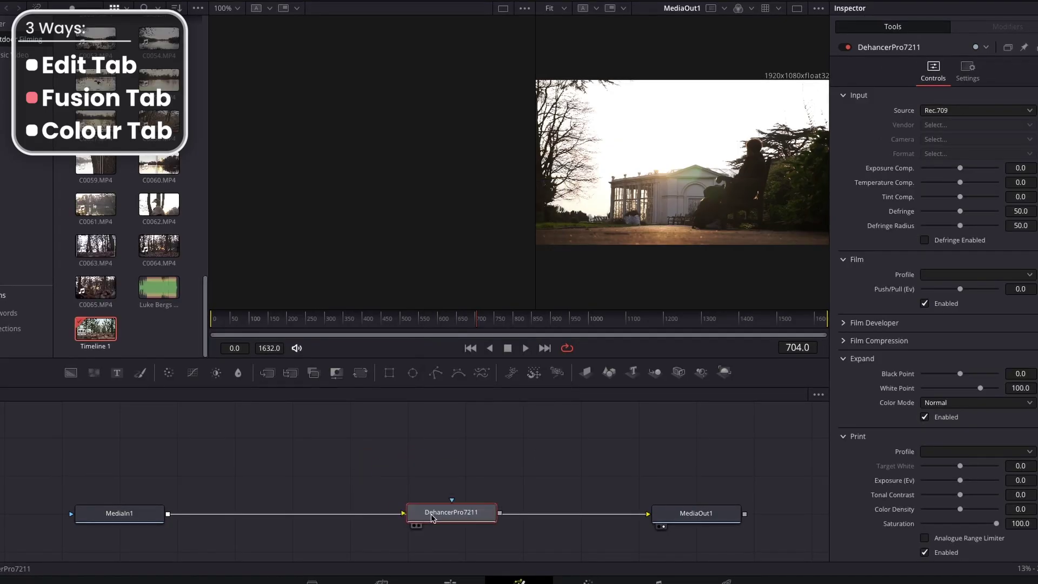
pyautogui.scroll(-5, 901, 265)
pyautogui.scroll(5, 901, 265)
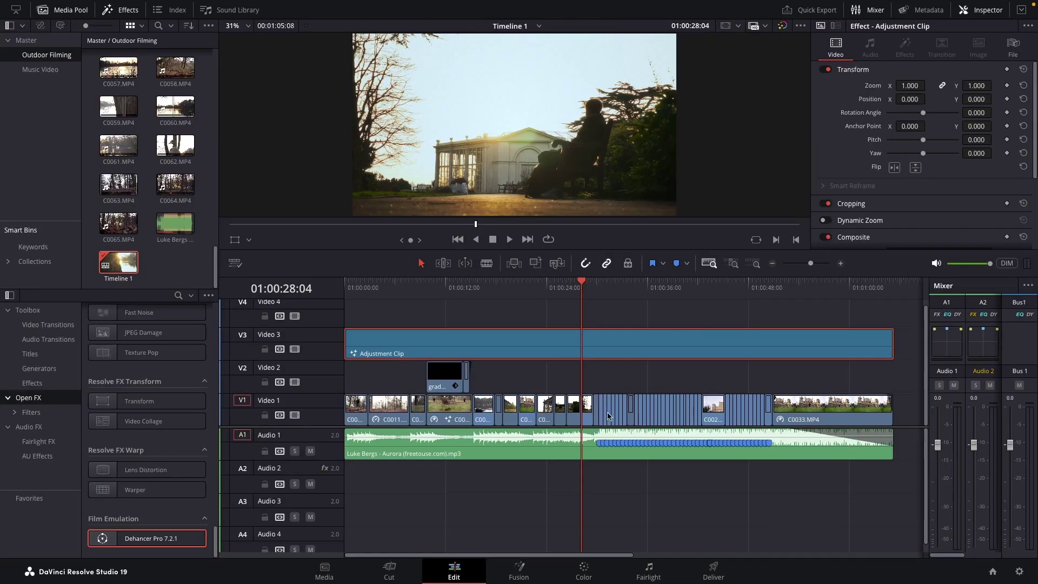
# On the Color page, add serial node 02 and search the Library for 'dehan'.
pyautogui.click(584, 567)
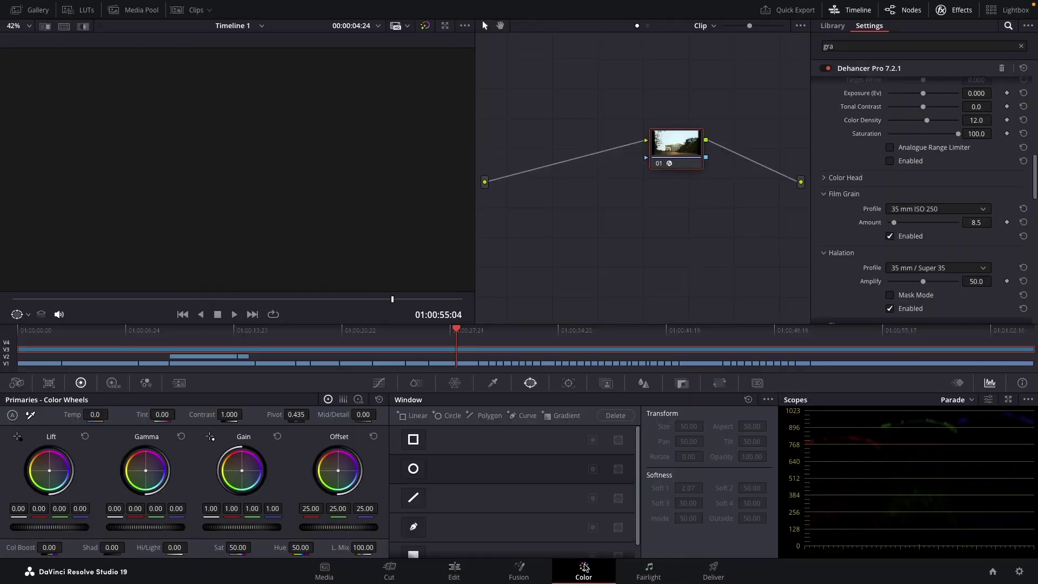
pyautogui.rightClick(579, 186)
pyautogui.click(708, 212)
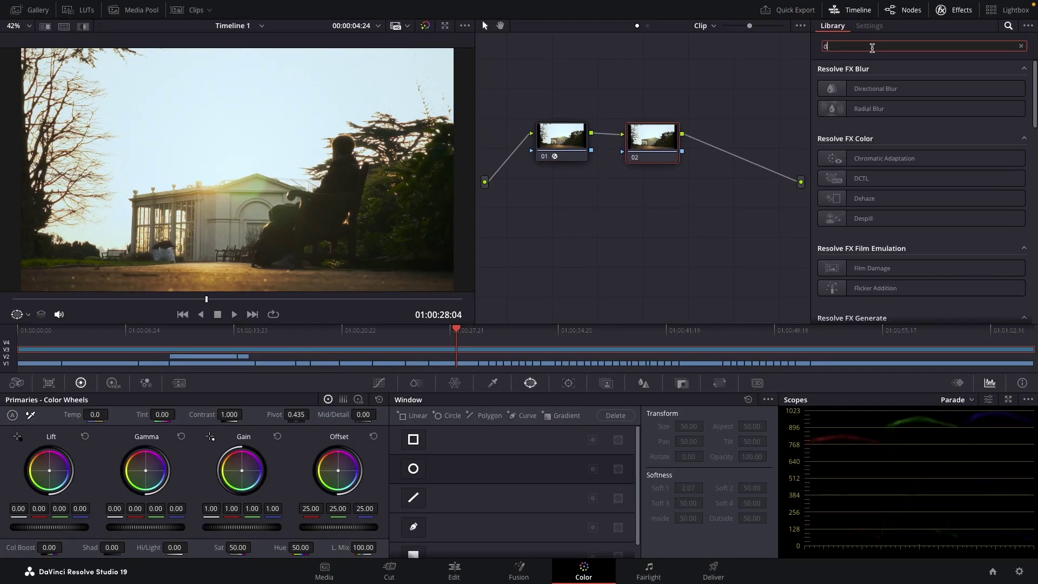
pyautogui.write('dehan')
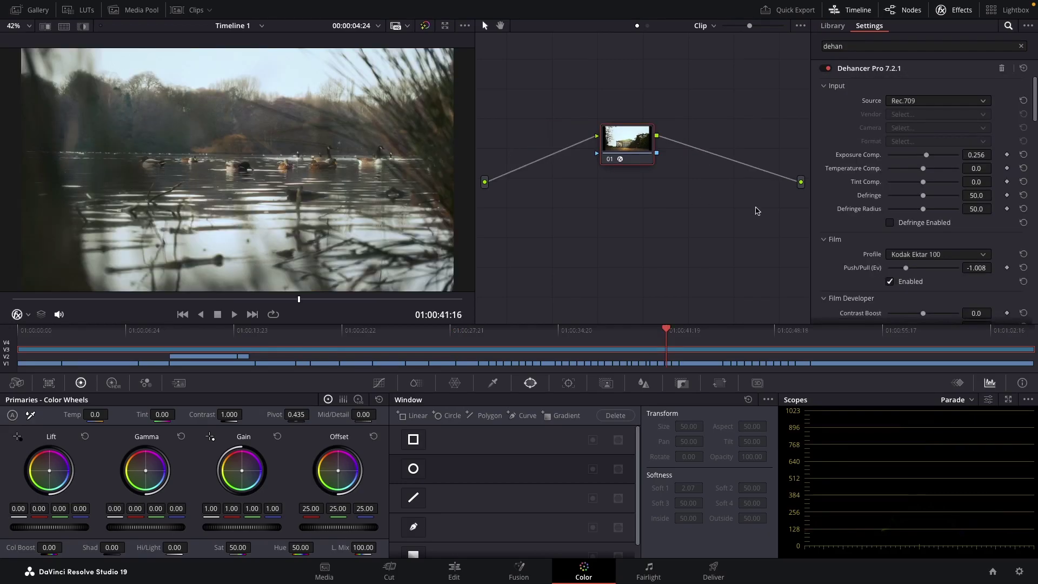
# Raise Dehancer's input Exposure Comp and review the Source options.
pyautogui.moveTo(927, 155)
pyautogui.mouseDown()
pyautogui.moveTo(910, 156)
pyautogui.moveTo(930, 158)
pyautogui.mouseUp()
pyautogui.click(915, 102)
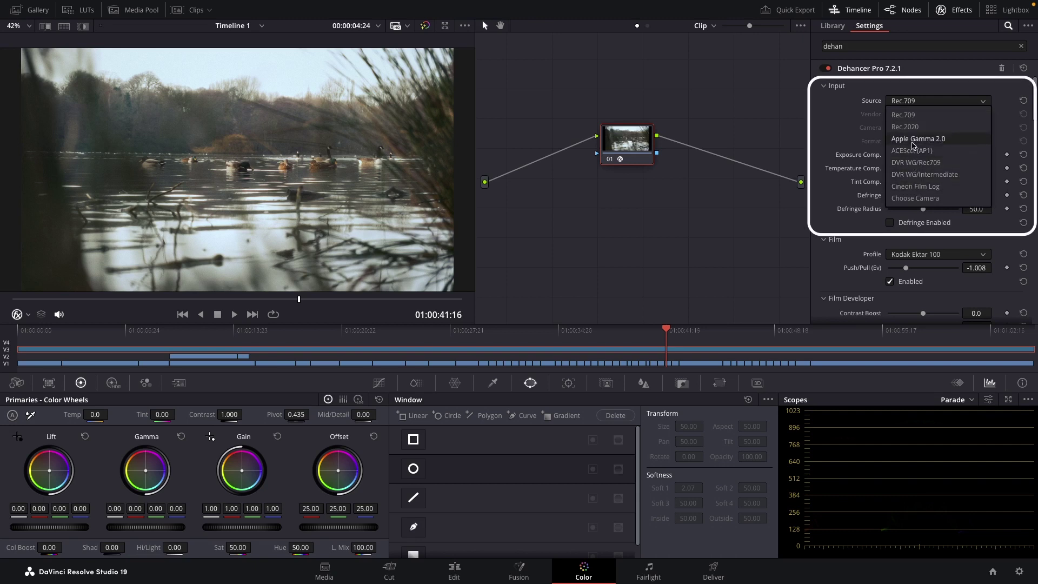
pyautogui.click(925, 198)
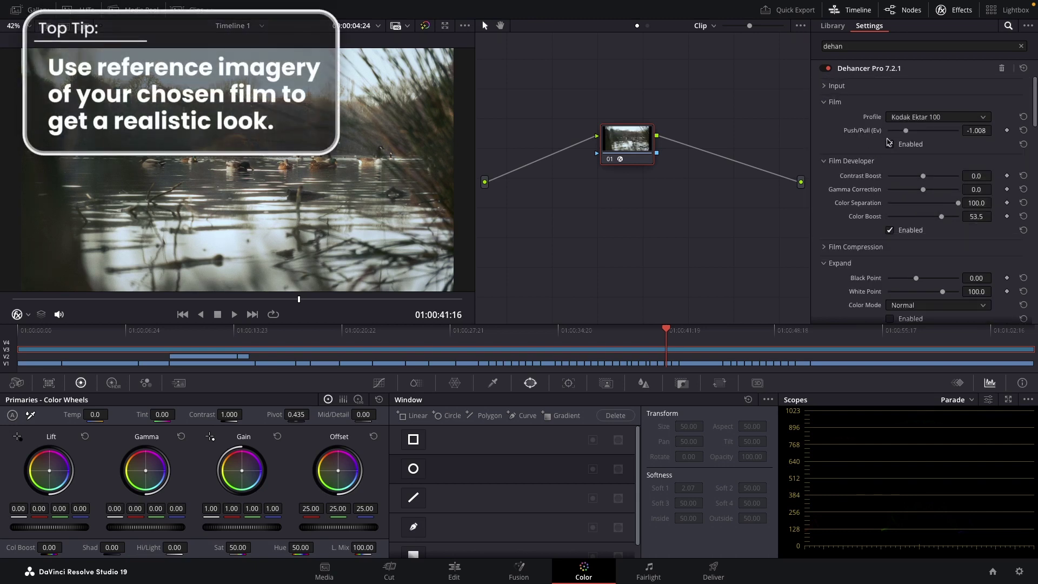
# Toggle Film Enabled and sweep the Kodak Ektar 100 Push/Pull between its extremes.
pyautogui.moveTo(888, 133); pyautogui.dragTo(890, 137)
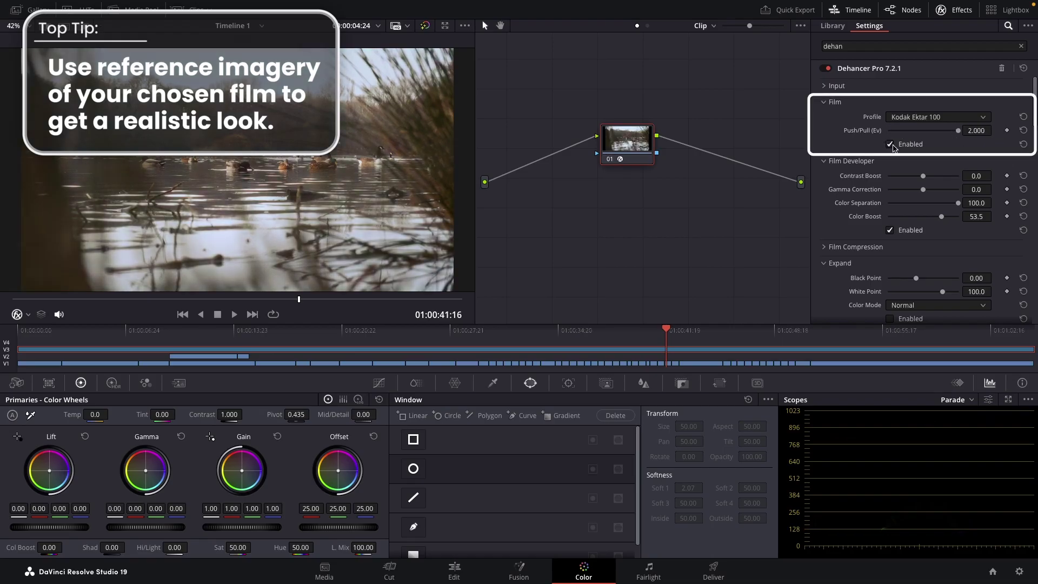
pyautogui.click(889, 144)
pyautogui.click(890, 144)
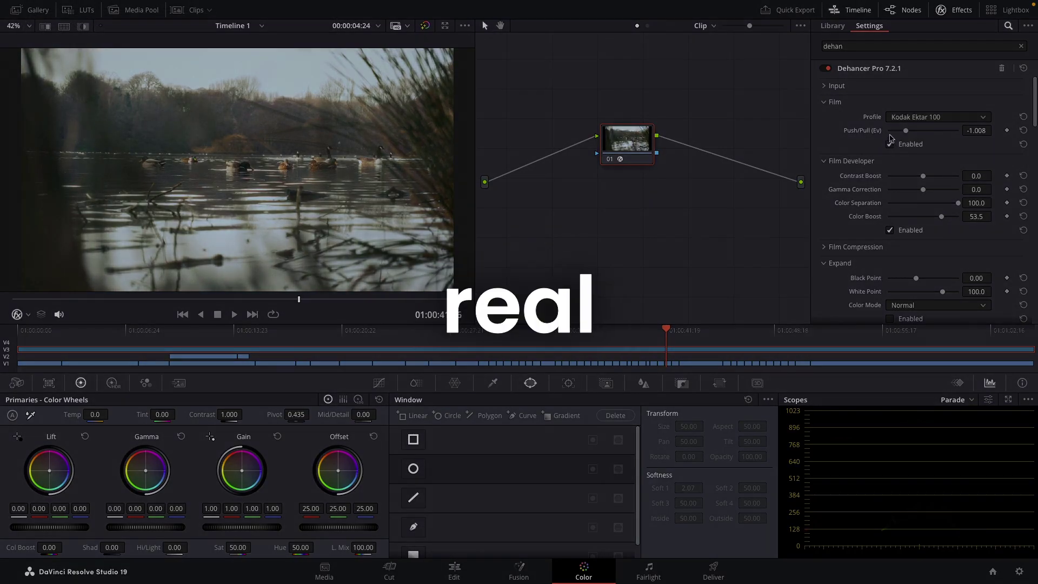
pyautogui.moveTo(905, 130); pyautogui.dragTo(878, 134)
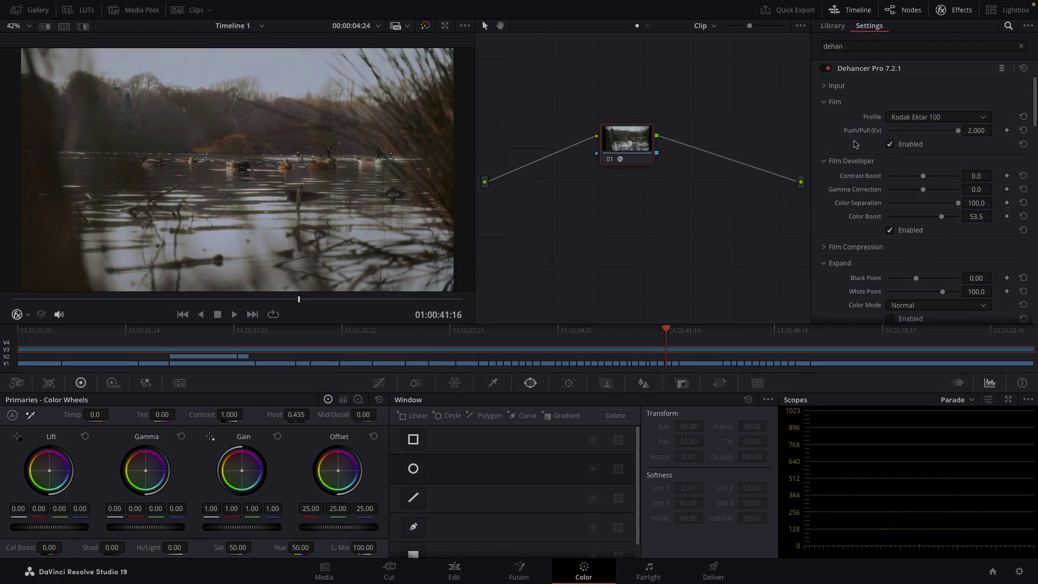
pyautogui.moveTo(887, 132)
pyautogui.mouseDown()
pyautogui.moveTo(969, 137)
pyautogui.moveTo(891, 140)
pyautogui.mouseUp()
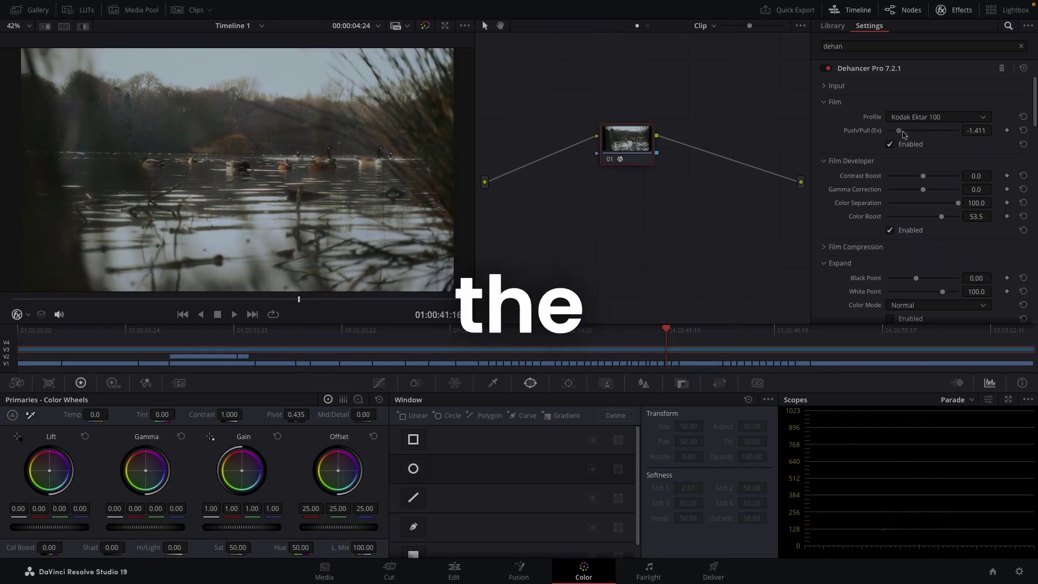
pyautogui.scroll(-2, 891, 139)
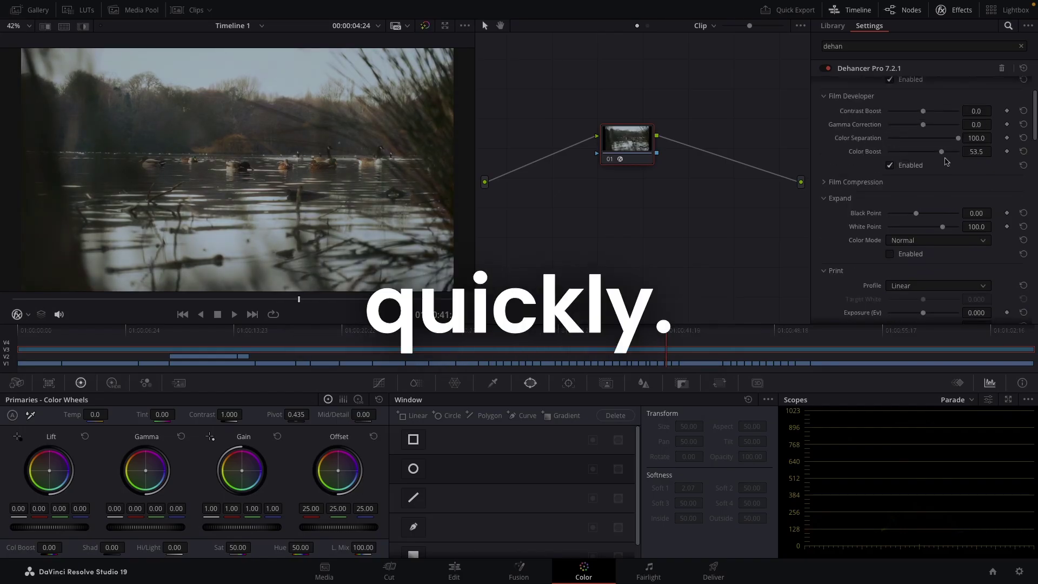
# Reduce the developer colour boost, lower the Color Head shadows tone, then compare Color Head off.
pyautogui.moveTo(942, 154); pyautogui.dragTo(916, 155)
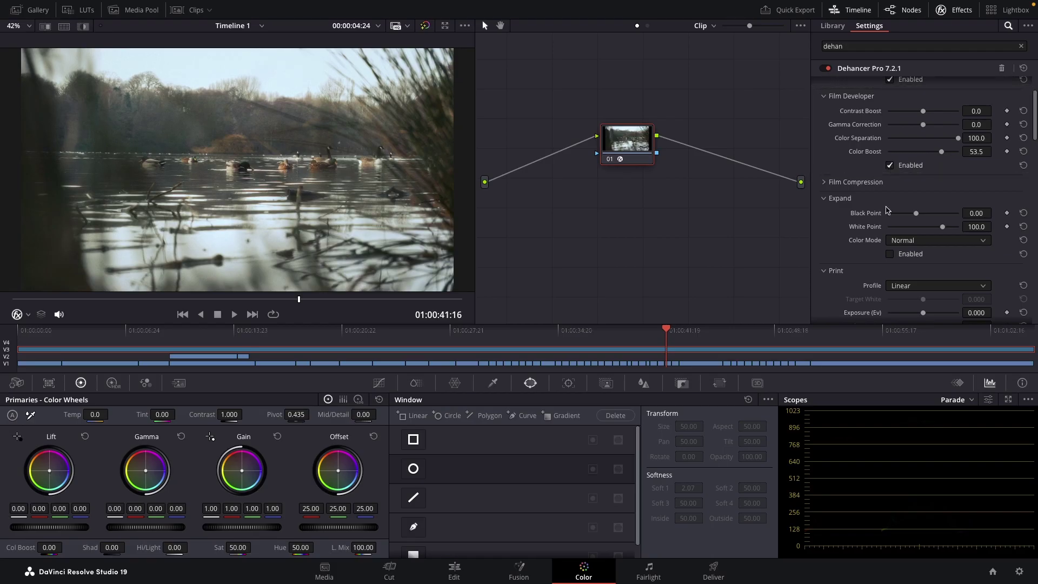
pyautogui.moveTo(666, 331); pyautogui.dragTo(759, 332)
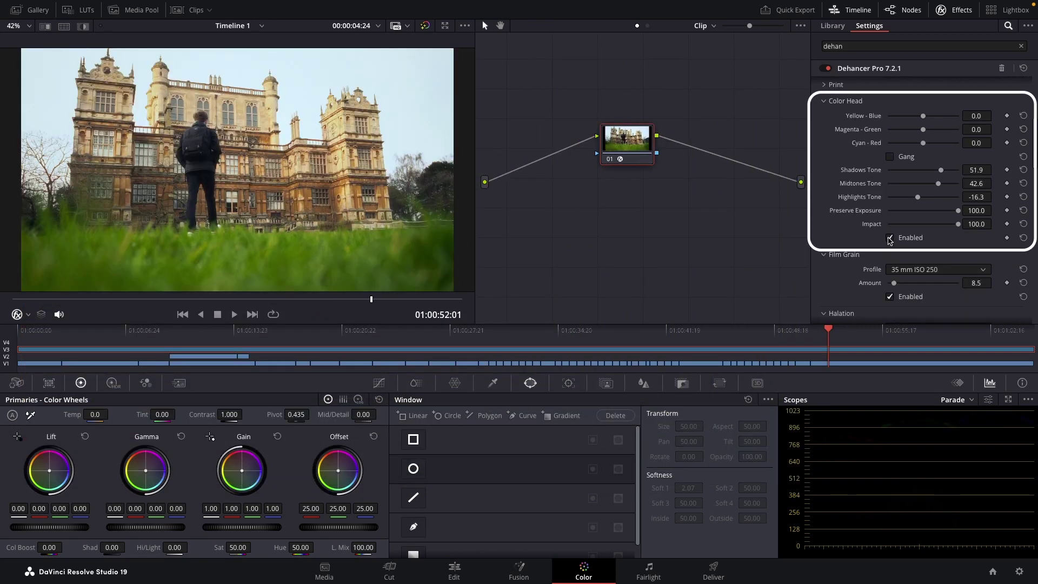
pyautogui.moveTo(940, 170); pyautogui.dragTo(936, 200)
pyautogui.click(890, 237)
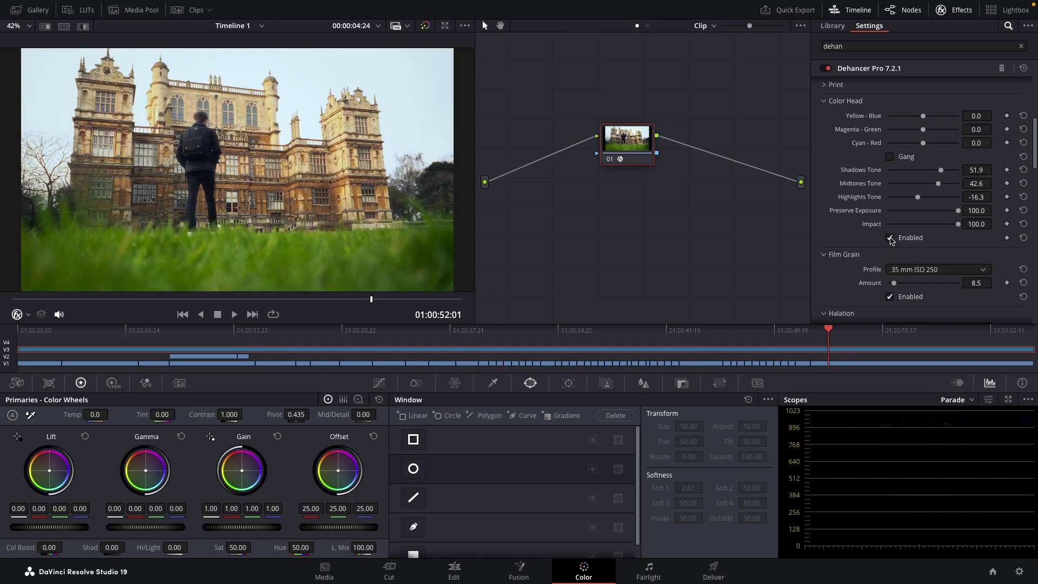
# On the shoe clip, compare Color Head and test Film Grain amount at 100.
pyautogui.moveTo(806, 331); pyautogui.dragTo(739, 331)
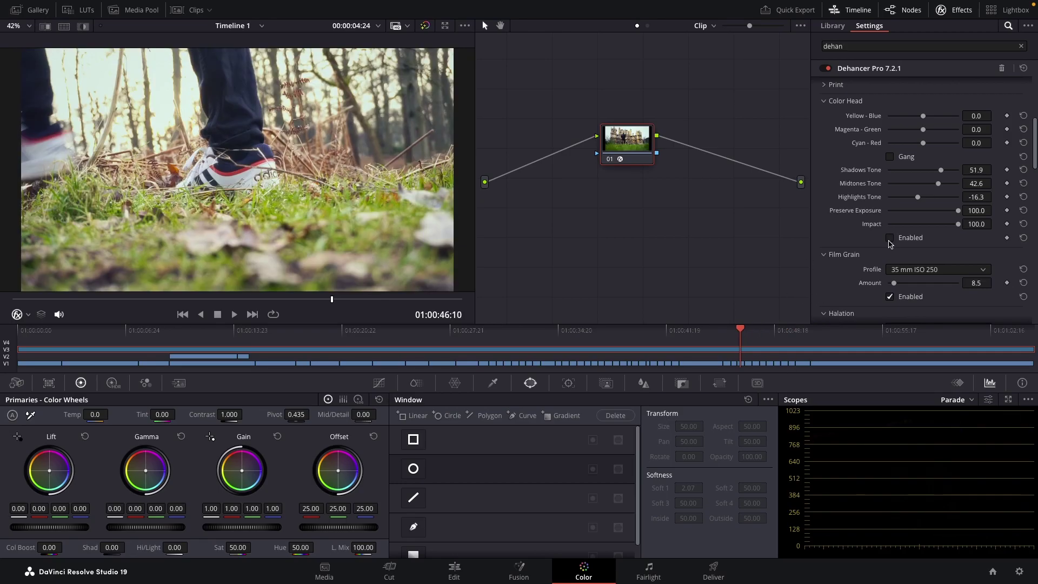
pyautogui.click(889, 239)
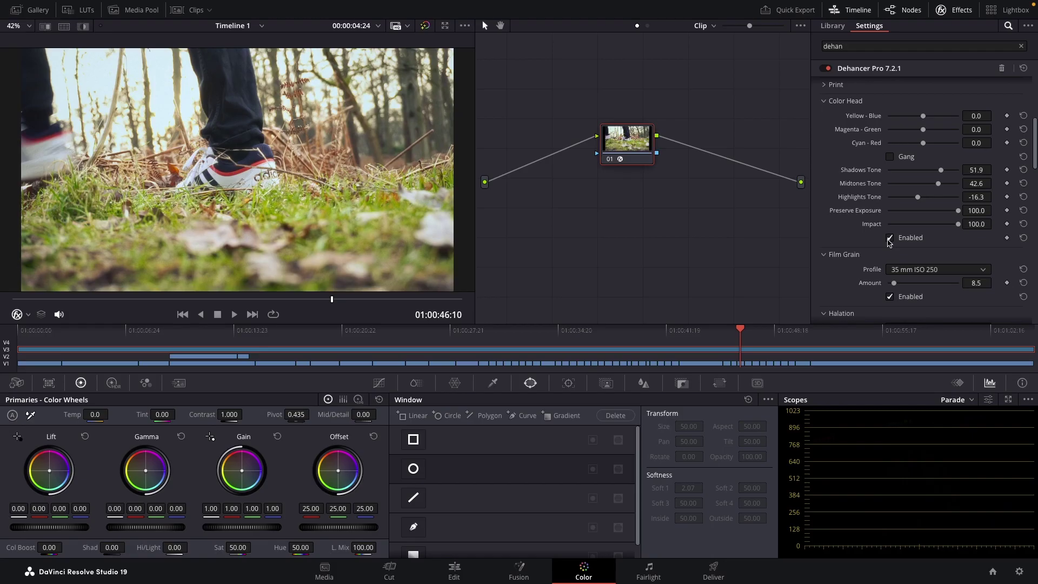
pyautogui.scroll(-3, 889, 241)
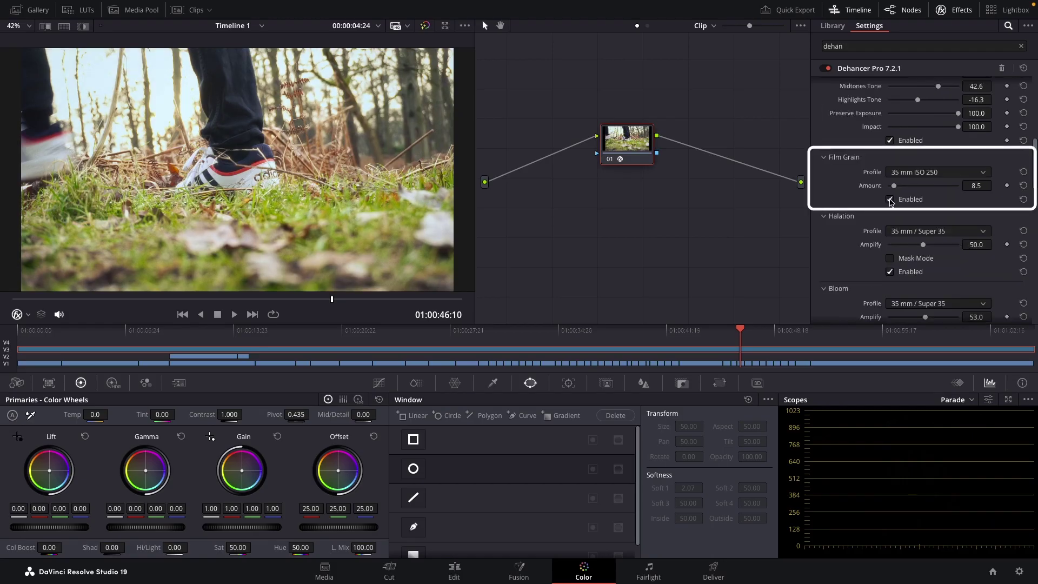
pyautogui.moveTo(894, 192); pyautogui.dragTo(992, 183)
# Compare Halation off and on on the shoe and castle clips, leaving it enabled.
pyautogui.scroll(-2, 872, 213)
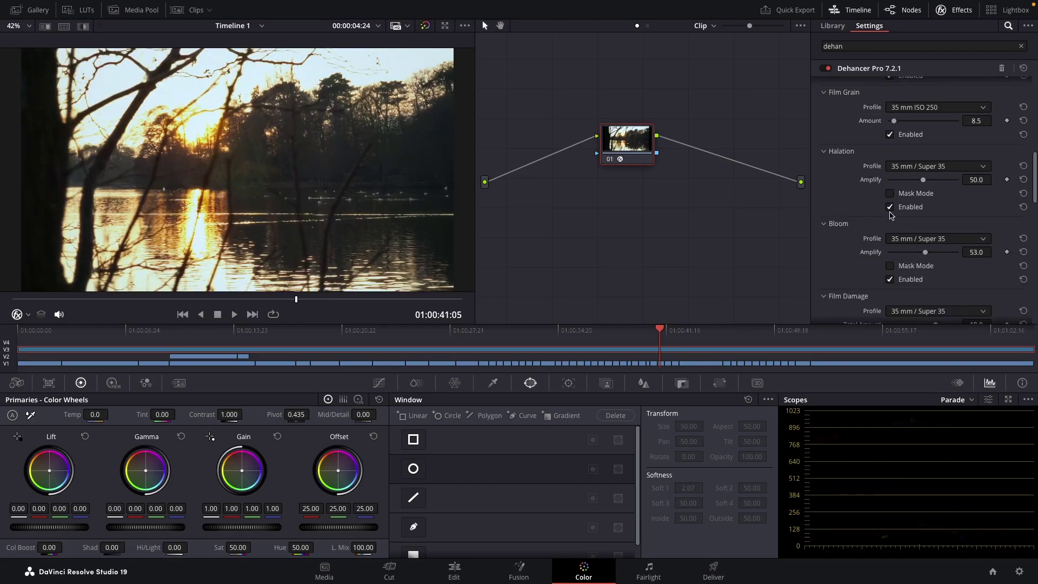
pyautogui.click(890, 207)
pyautogui.click(889, 207)
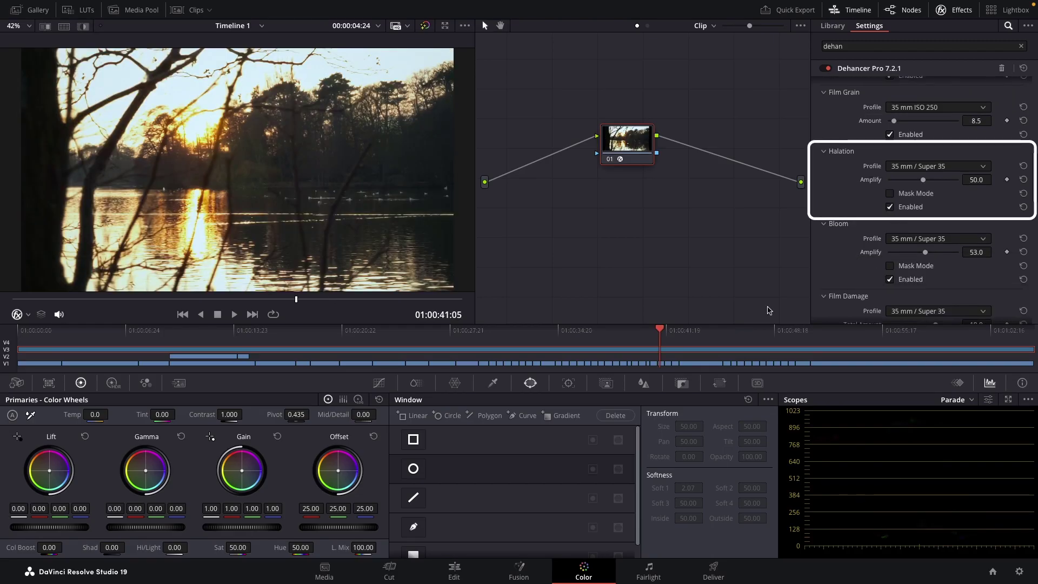
pyautogui.moveTo(662, 331); pyautogui.dragTo(841, 326)
pyautogui.click(889, 207)
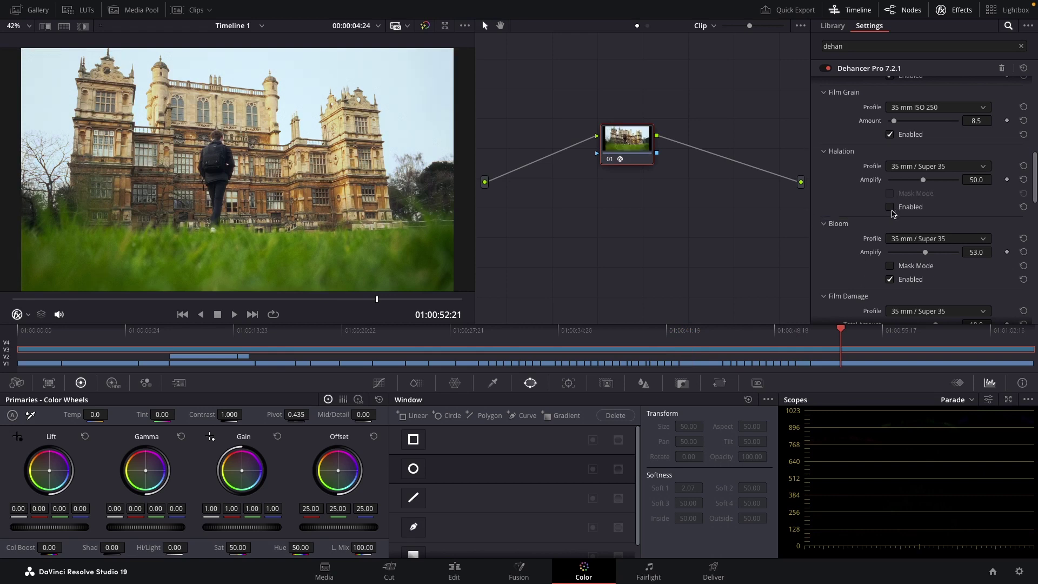
pyautogui.click(890, 207)
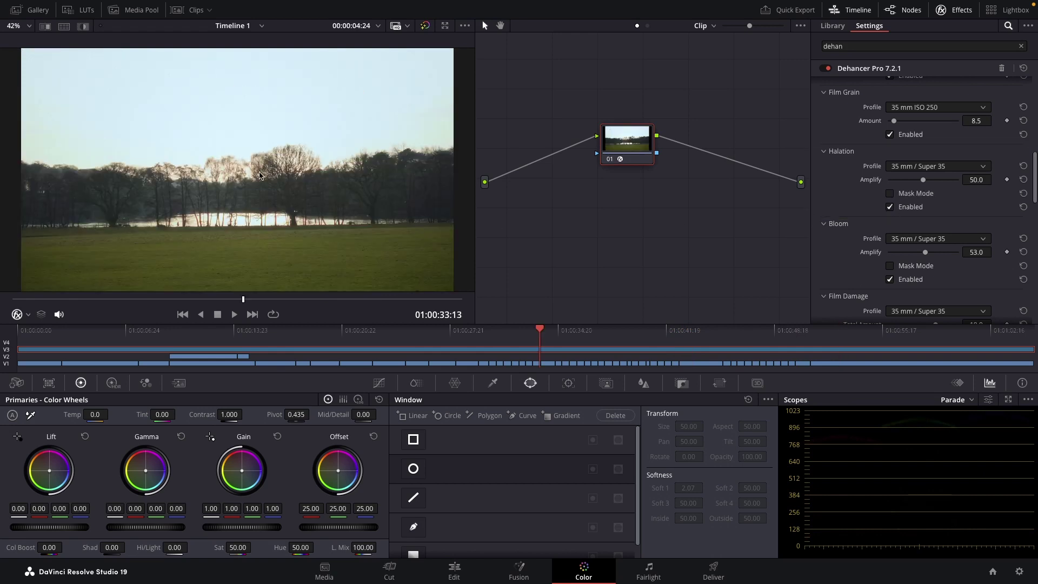
# Compare Bloom on and off repeatedly in enlarged and normal viewer, leaving it enabled.
pyautogui.scroll(6, 259, 175)
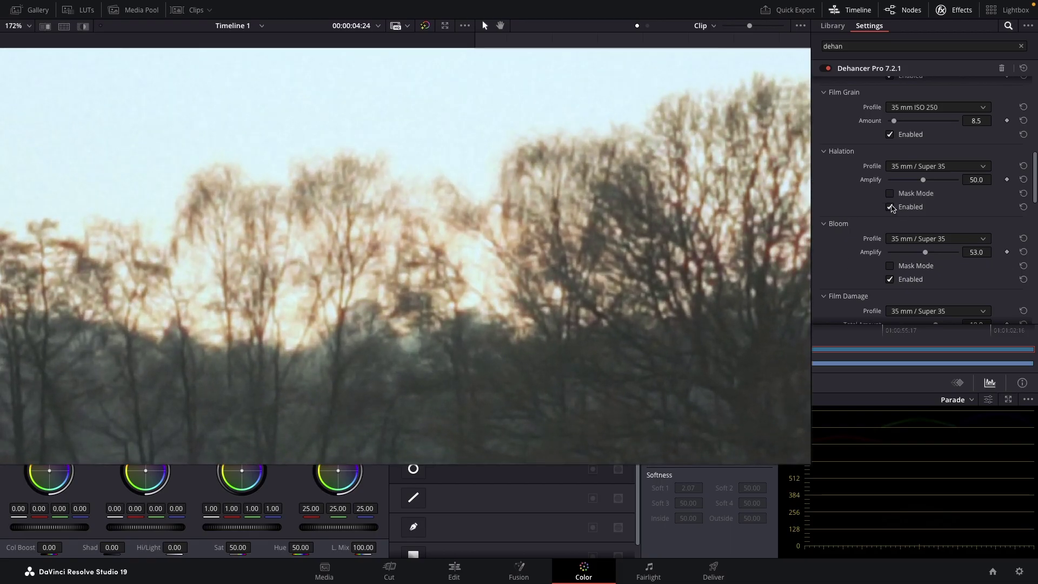
pyautogui.scroll(-2, 892, 210)
pyautogui.click(889, 215)
pyautogui.click(890, 215)
pyautogui.click(890, 215)
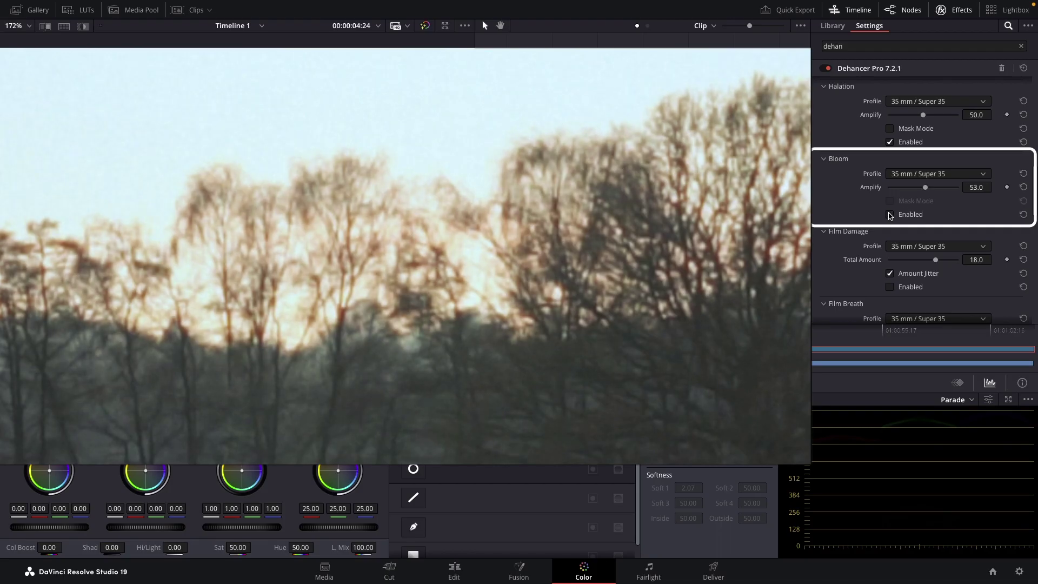
pyautogui.click(890, 215)
pyautogui.click(890, 215)
pyautogui.click(889, 215)
pyautogui.click(890, 215)
pyautogui.click(890, 215)
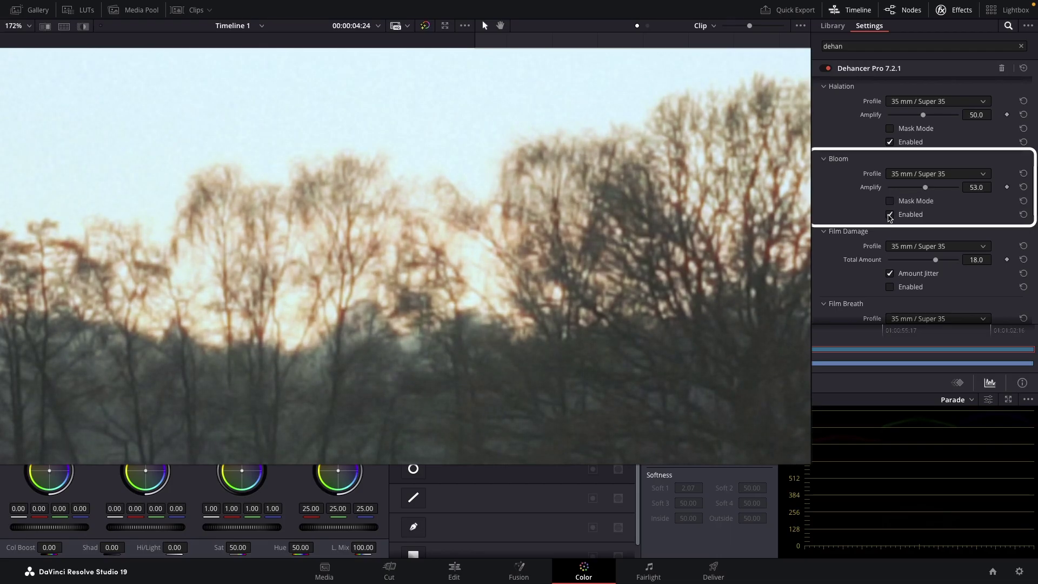
pyautogui.hotkey('alt', 'f')
pyautogui.click(890, 215)
pyautogui.click(889, 215)
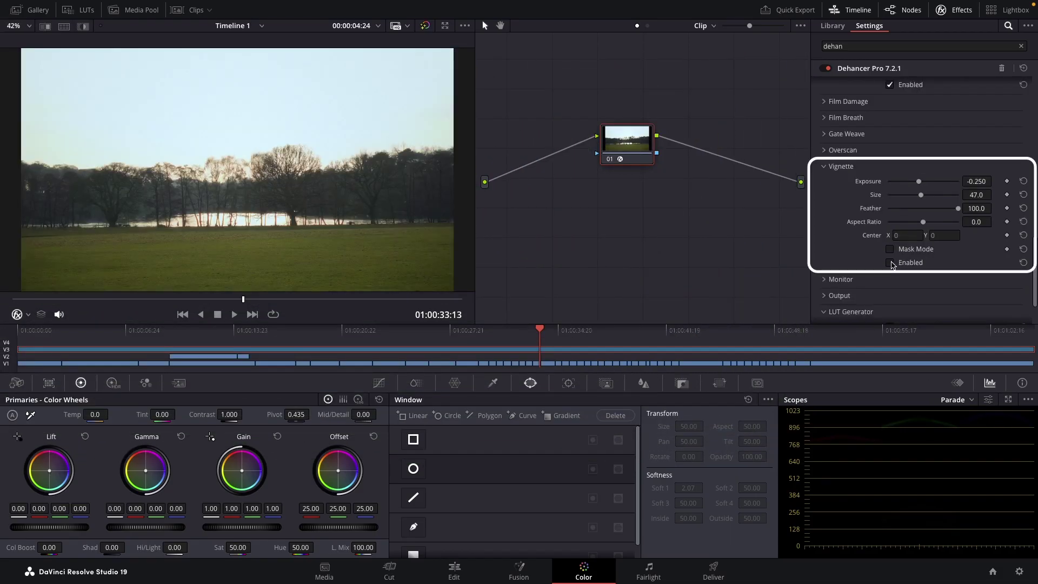
# Compare the Vignette on and off, leaving it switched on.
pyautogui.click(890, 264)
pyautogui.click(890, 263)
pyautogui.click(890, 263)
pyautogui.click(890, 264)
pyautogui.click(855, 341)
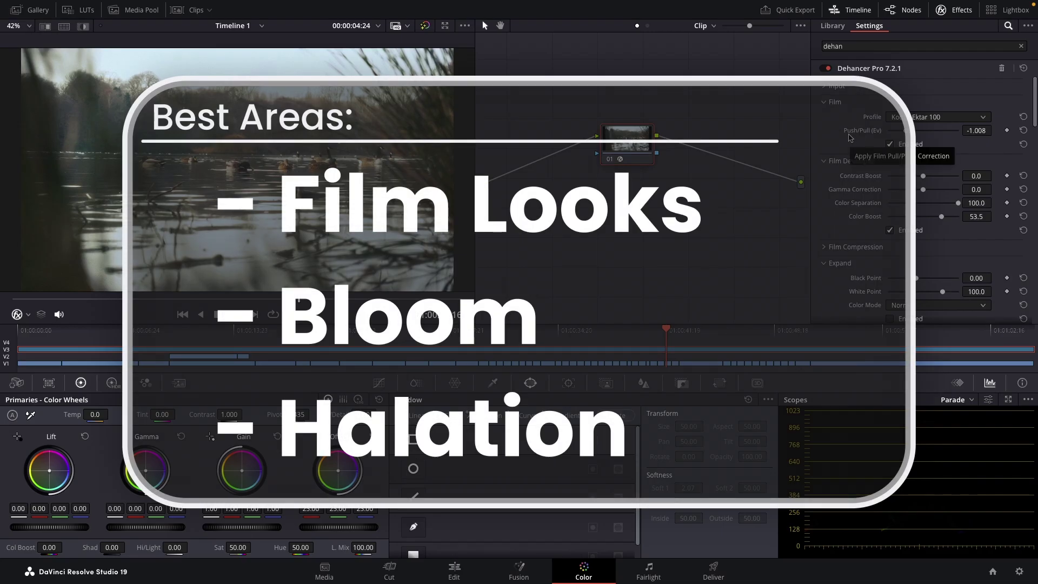
# Try other film stocks in the Film Profile list, keeping Kodak Ektar 100.
pyautogui.click(912, 117)
pyautogui.click(918, 155)
pyautogui.click(919, 117)
pyautogui.click(927, 168)
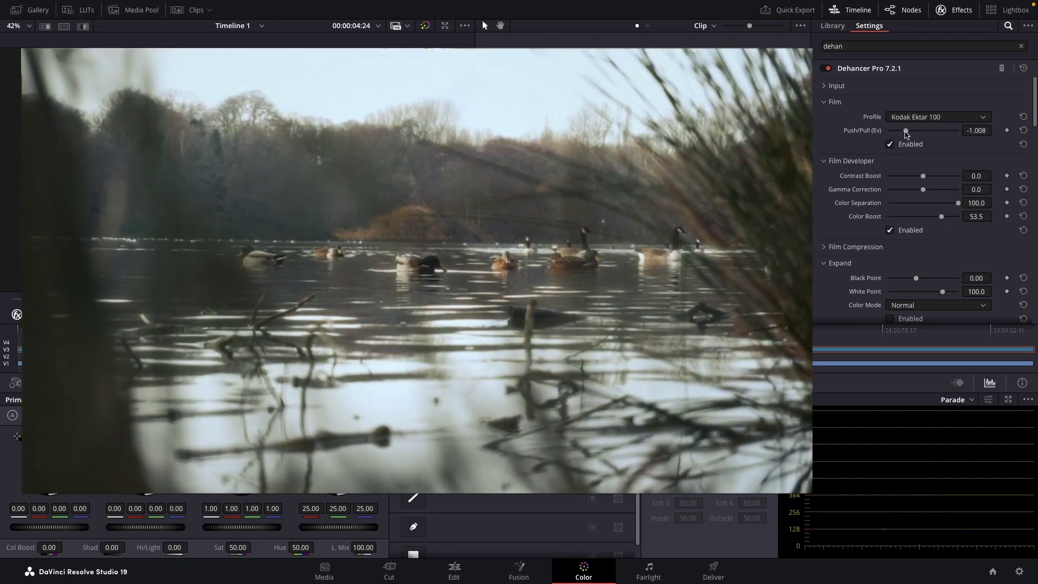
pyautogui.scroll(-3, 891, 168)
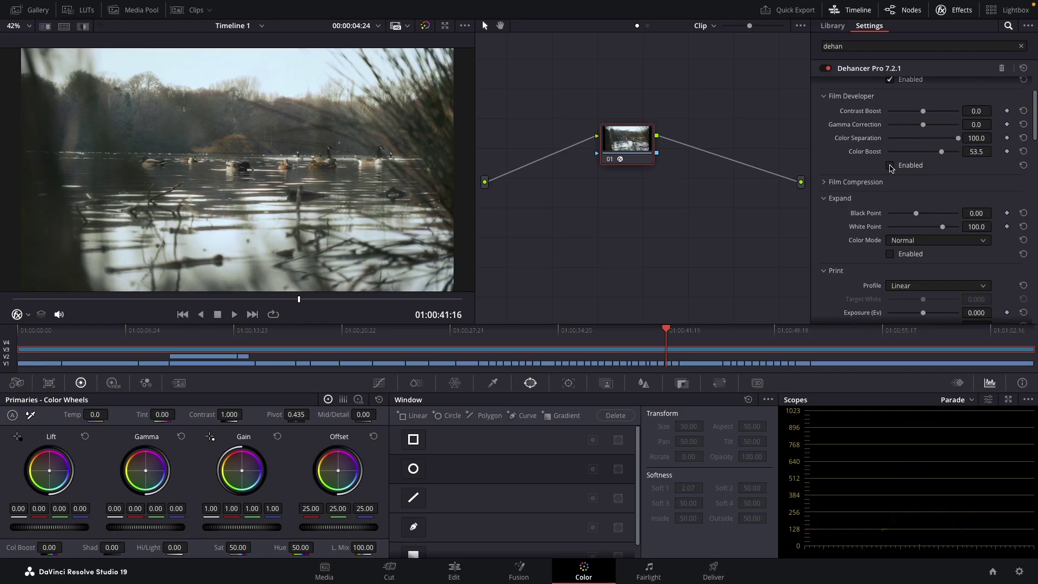
# Step through the castle, shoe and tree-line clips to preview the look.
pyautogui.press('Down')
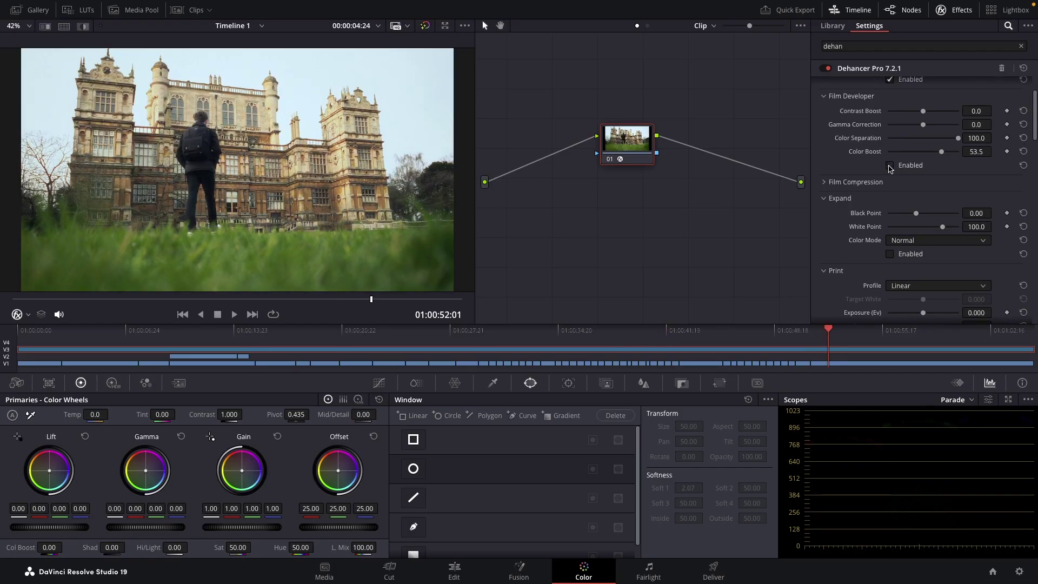
pyautogui.press('Up')
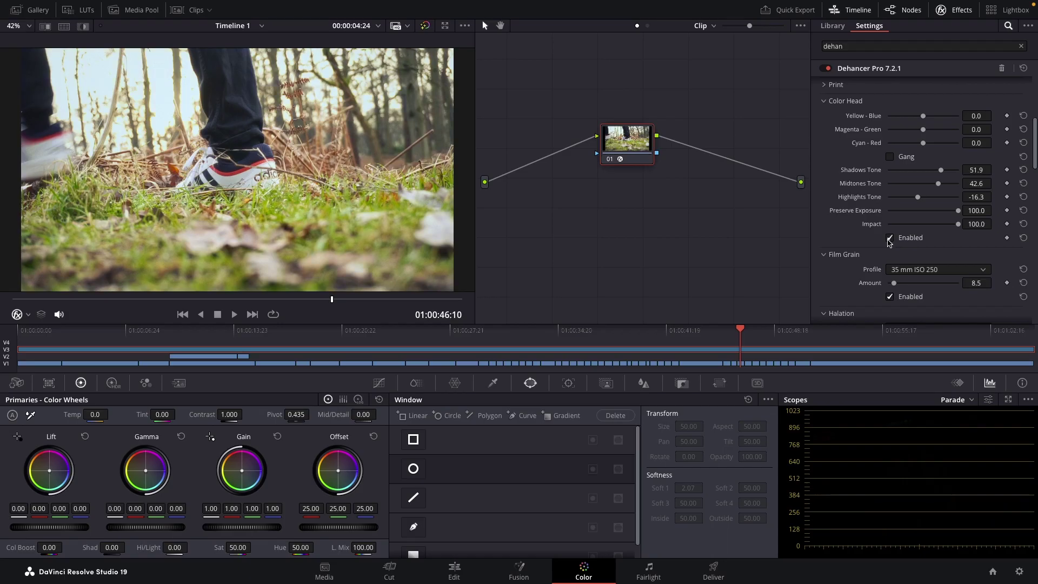
pyautogui.press('Up')
# Enable the Vignette with Exposure -0.250, Size 47.0 and Feather 100.0.
pyautogui.scroll(-3, 863, 216)
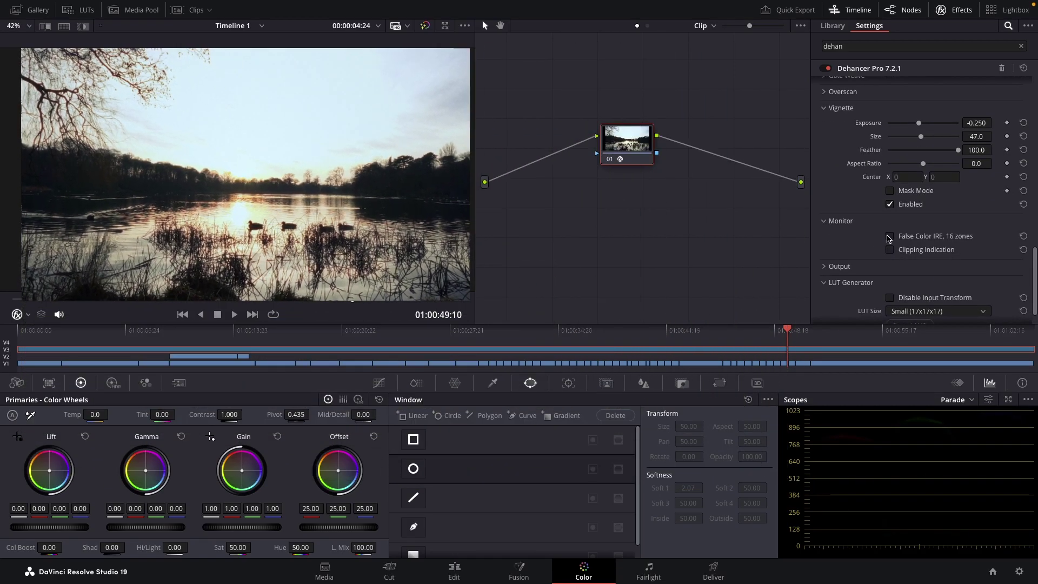
# Check the castle clip with False Color IRE, then set LUT Size to Small (17x17x17).
pyautogui.click(889, 236)
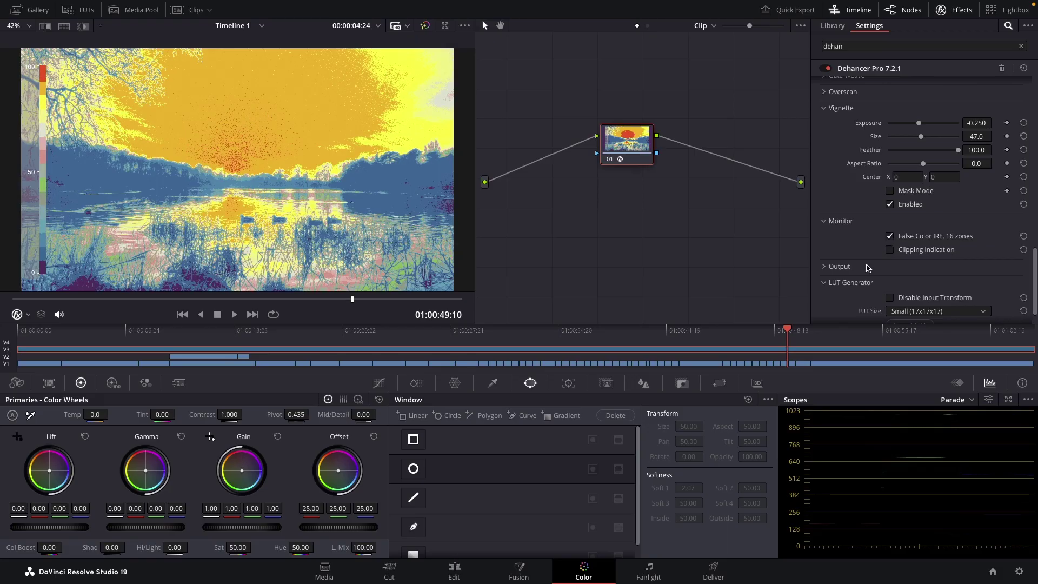
pyautogui.moveTo(789, 329); pyautogui.dragTo(725, 328)
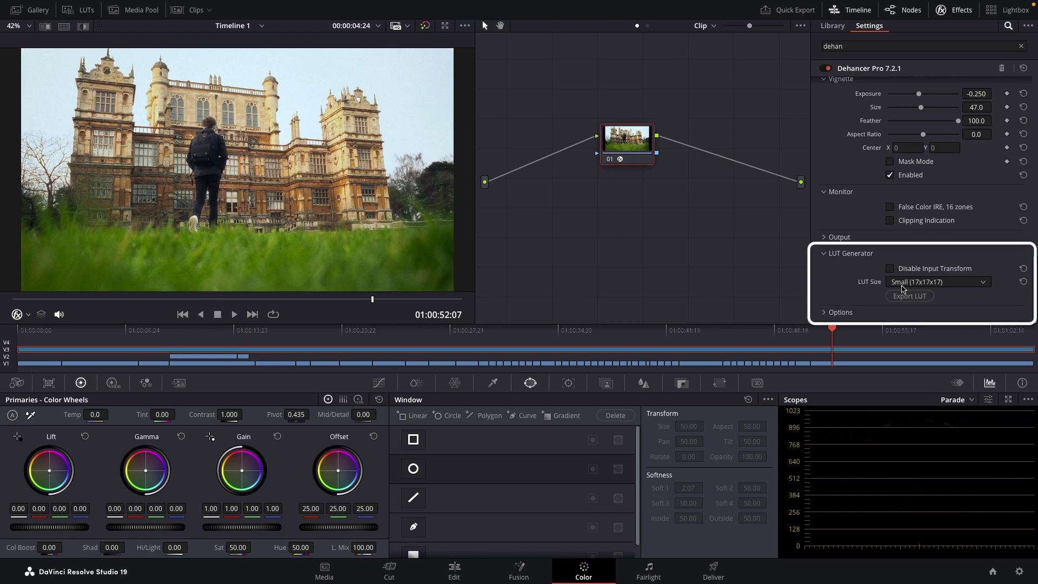
pyautogui.click(905, 282)
pyautogui.click(906, 296)
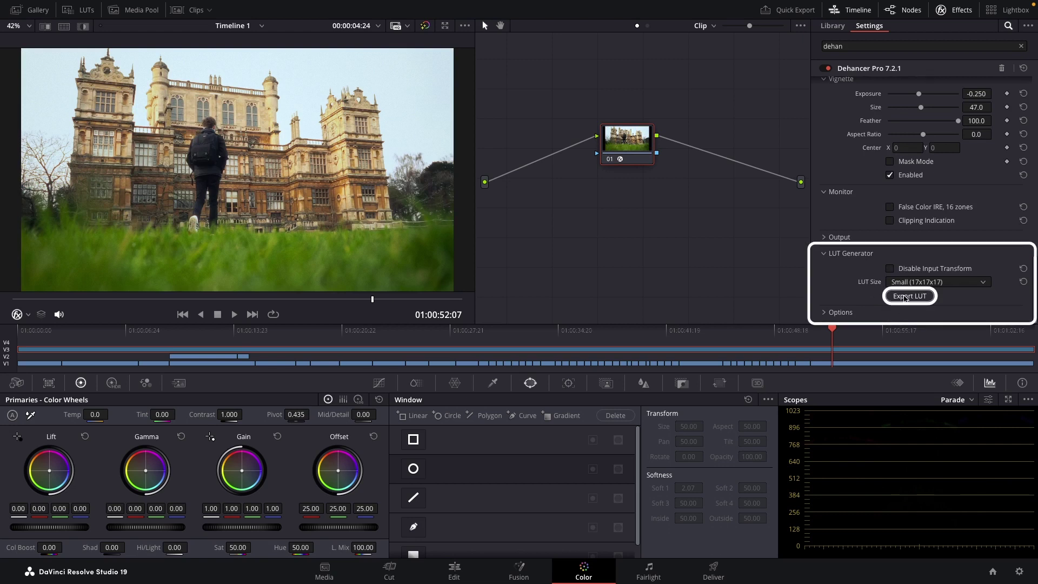